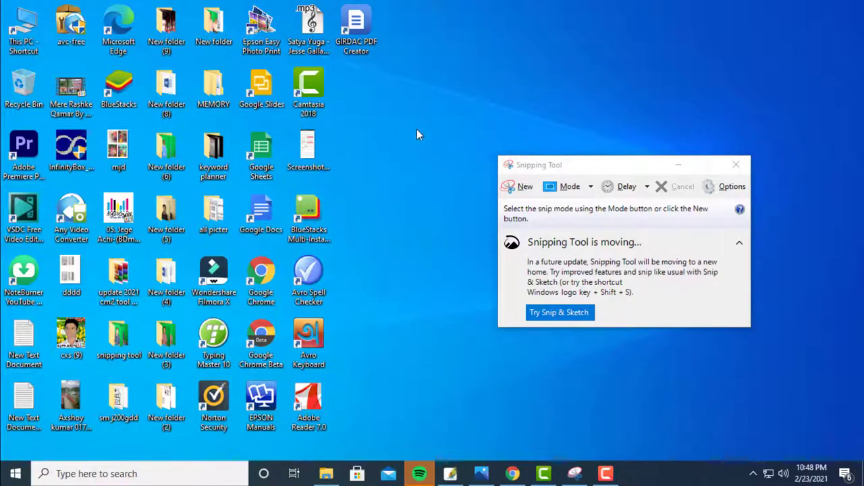
pyautogui.moveTo(492, 130); pyautogui.dragTo(345, 311)
pyautogui.moveTo(476, 147); pyautogui.dragTo(331, 352)
pyautogui.click(476, 147)
pyautogui.moveTo(587, 170)
pyautogui.mouseDown()
pyautogui.moveTo(467, 166)
pyautogui.moveTo(597, 160)
pyautogui.mouseUp()
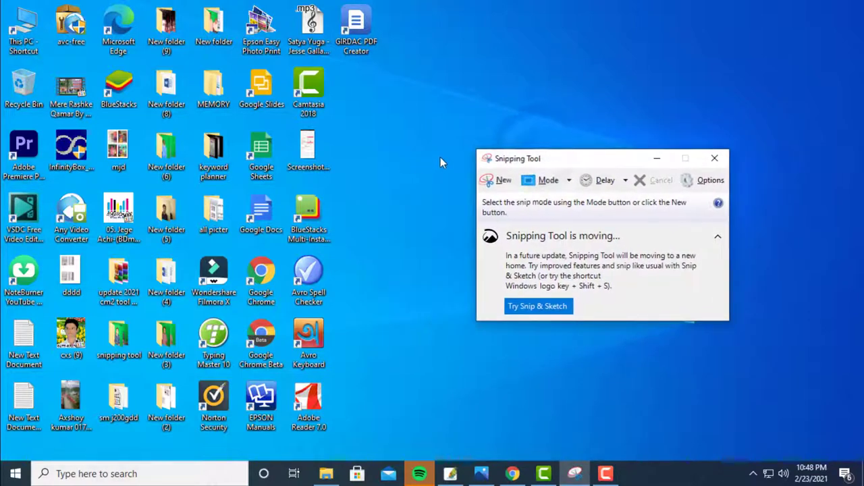
pyautogui.moveTo(456, 155); pyautogui.dragTo(341, 328)
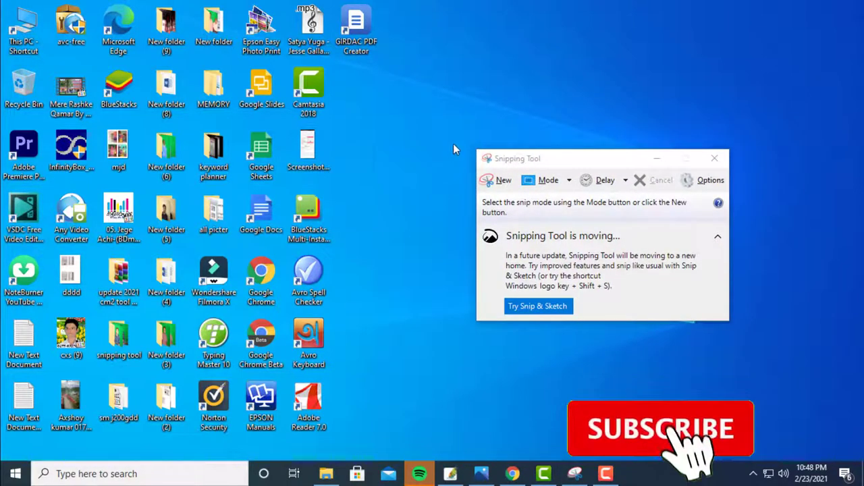
pyautogui.moveTo(453, 144); pyautogui.dragTo(346, 322)
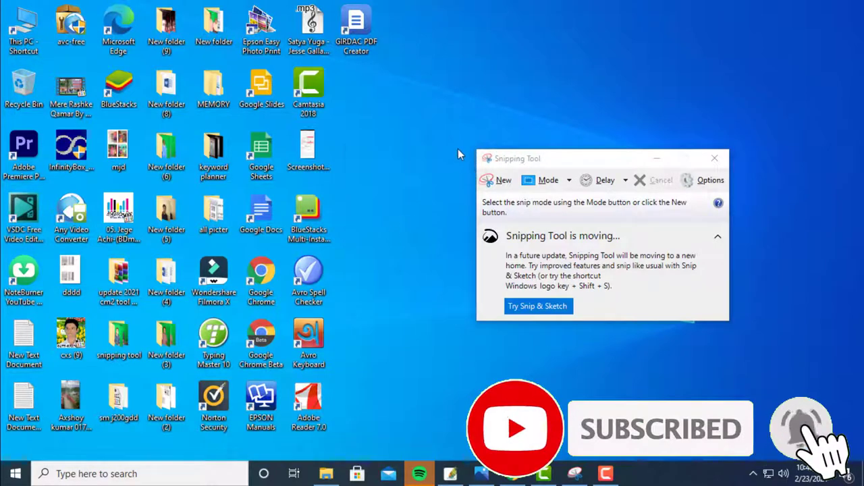
pyautogui.moveTo(457, 150); pyautogui.dragTo(358, 310)
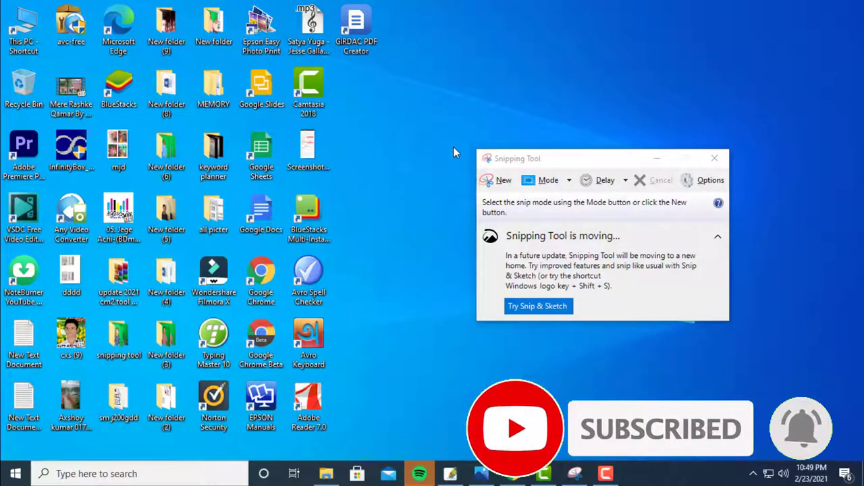
pyautogui.moveTo(397, 194); pyautogui.dragTo(346, 326)
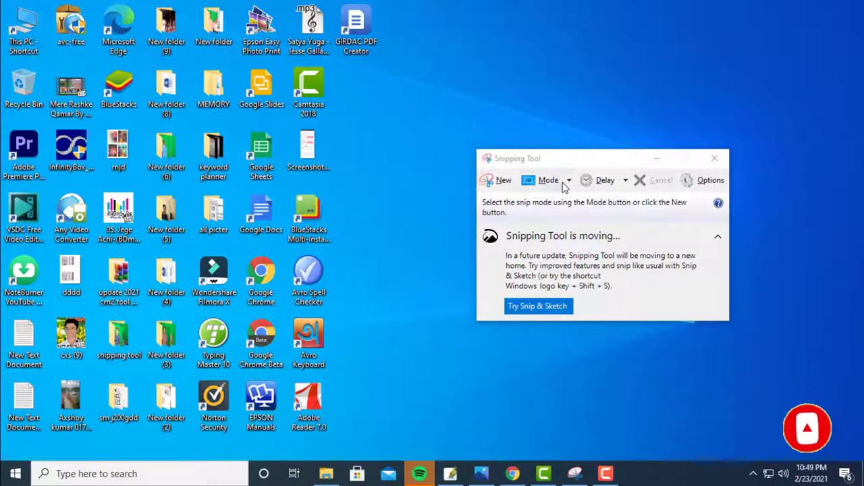
pyautogui.moveTo(586, 158); pyautogui.dragTo(603, 150)
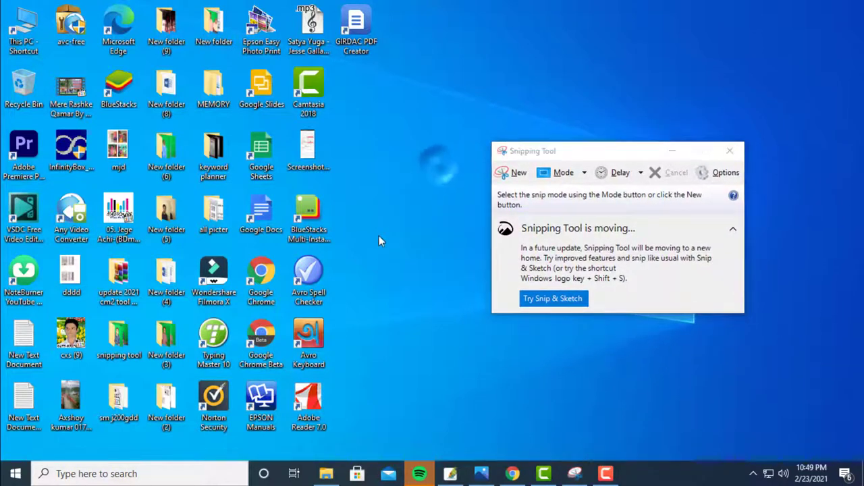
pyautogui.moveTo(464, 101); pyautogui.dragTo(337, 345)
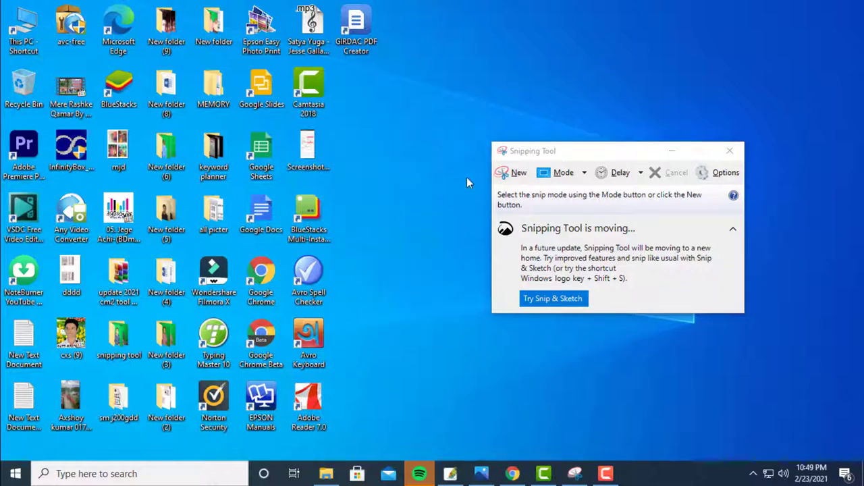
pyautogui.click(545, 155)
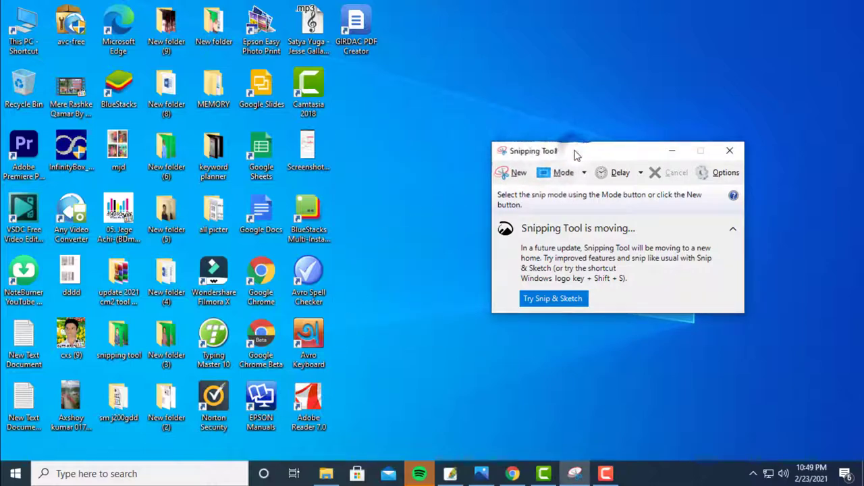
pyautogui.moveTo(456, 112); pyautogui.dragTo(333, 354)
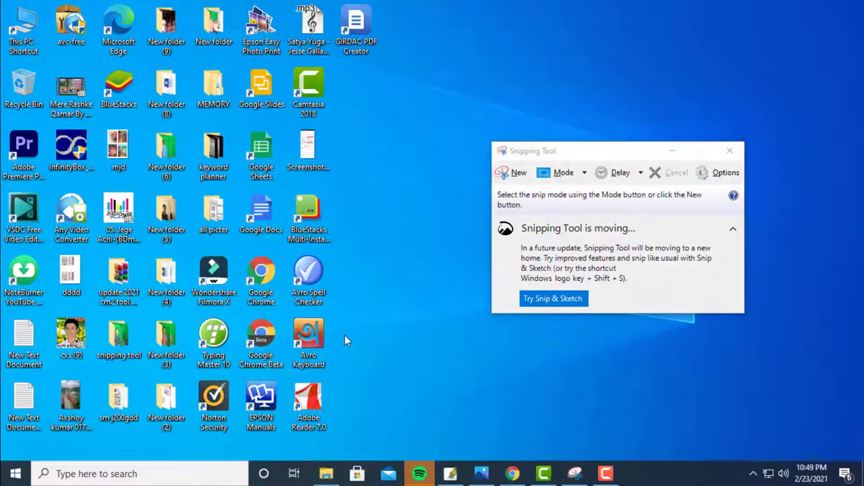
pyautogui.click(398, 162)
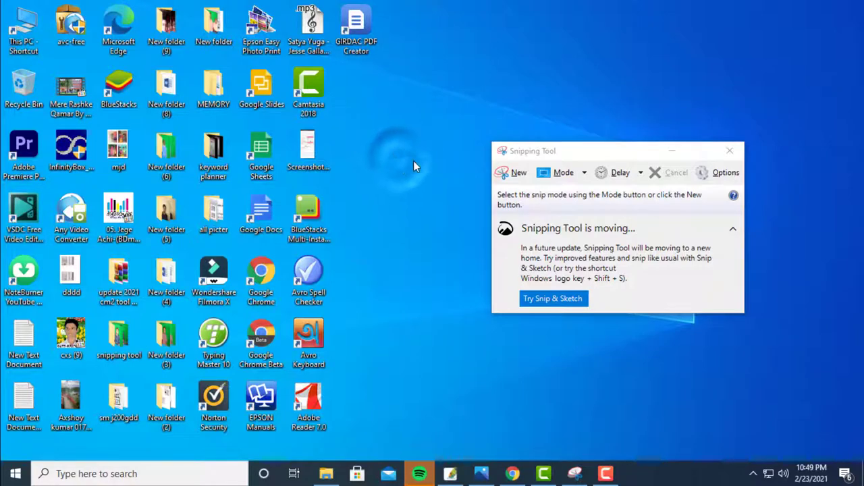
pyautogui.click(541, 152)
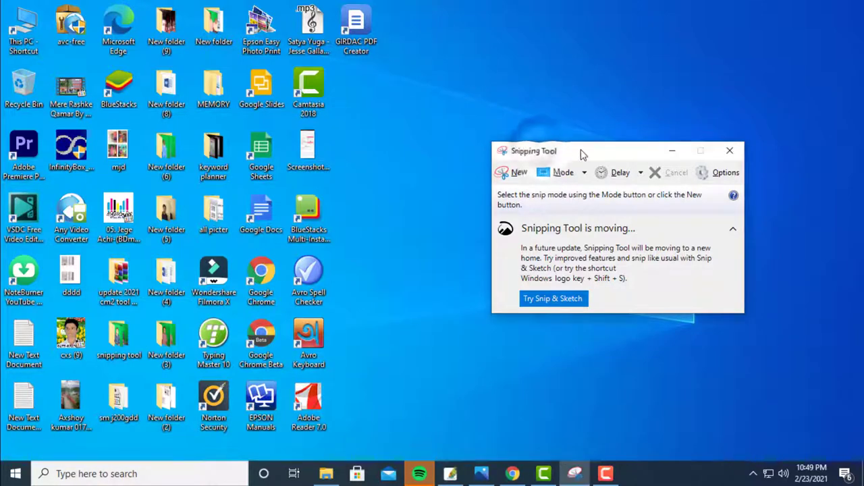
pyautogui.moveTo(582, 153); pyautogui.dragTo(558, 160)
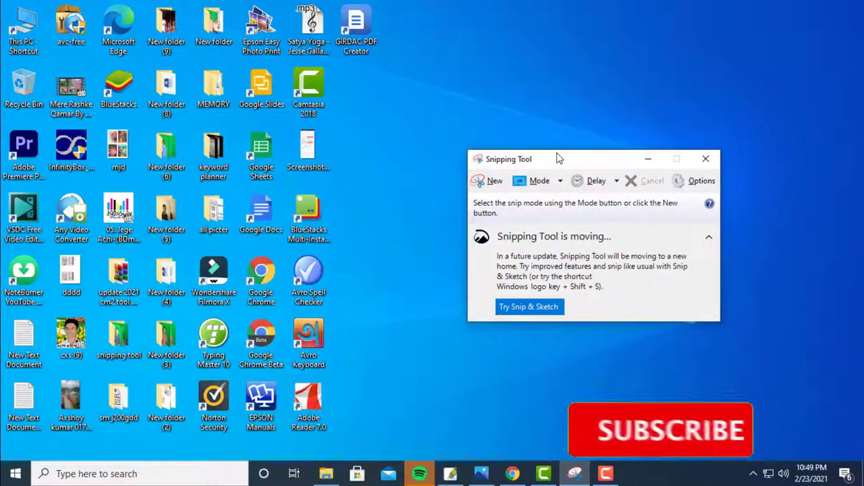
pyautogui.moveTo(557, 159)
pyautogui.mouseDown()
pyautogui.moveTo(517, 157)
pyautogui.moveTo(565, 159)
pyautogui.mouseUp()
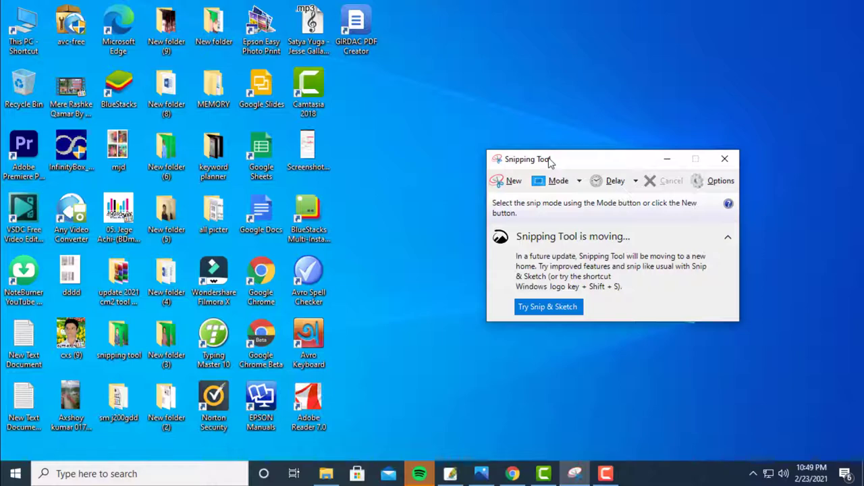
pyautogui.moveTo(549, 161)
pyautogui.mouseDown()
pyautogui.moveTo(481, 169)
pyautogui.moveTo(564, 166)
pyautogui.mouseUp()
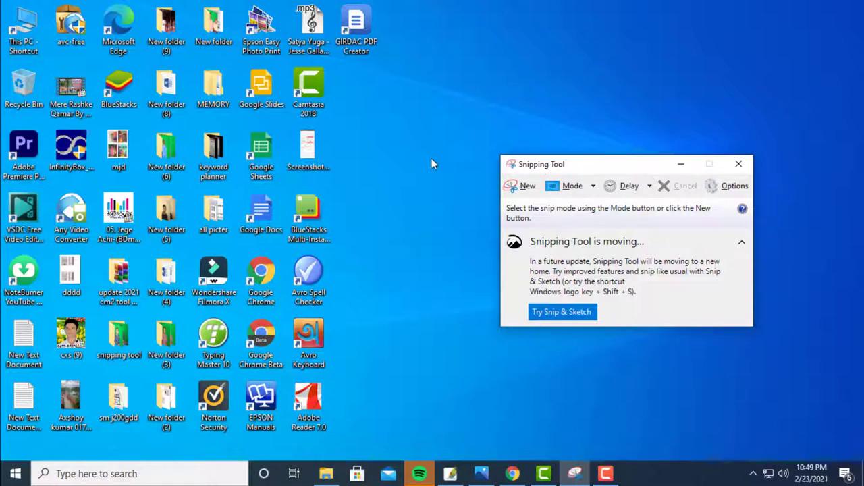
pyautogui.click(413, 158)
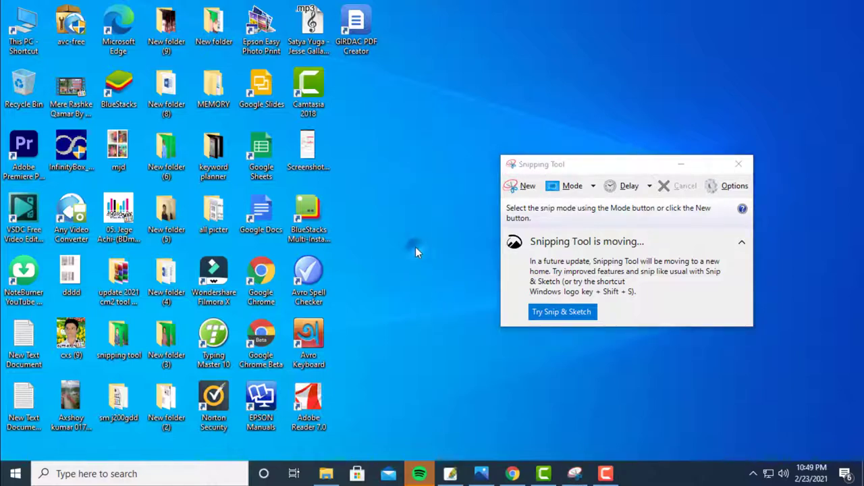
pyautogui.click(415, 247)
pyautogui.moveTo(647, 352); pyautogui.dragTo(368, 100)
pyautogui.click(375, 181)
pyautogui.moveTo(554, 168)
pyautogui.mouseDown()
pyautogui.moveTo(479, 168)
pyautogui.moveTo(563, 170)
pyautogui.moveTo(533, 162)
pyautogui.moveTo(545, 165)
pyautogui.mouseUp()
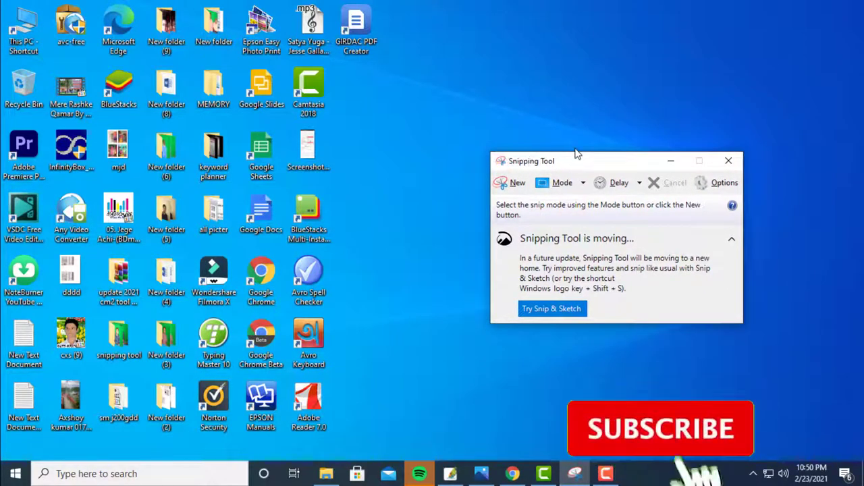
pyautogui.moveTo(557, 119); pyautogui.dragTo(369, 333)
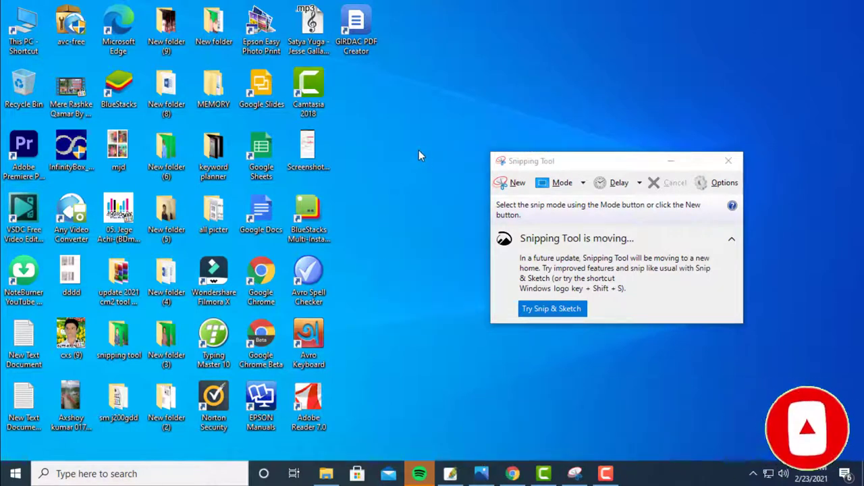
pyautogui.moveTo(372, 153); pyautogui.dragTo(510, 361)
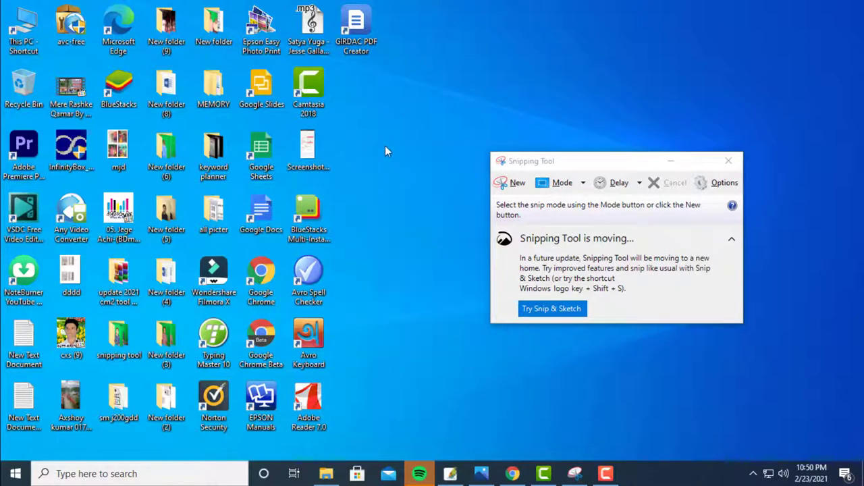
pyautogui.moveTo(356, 133); pyautogui.dragTo(226, 355)
pyautogui.click(400, 237)
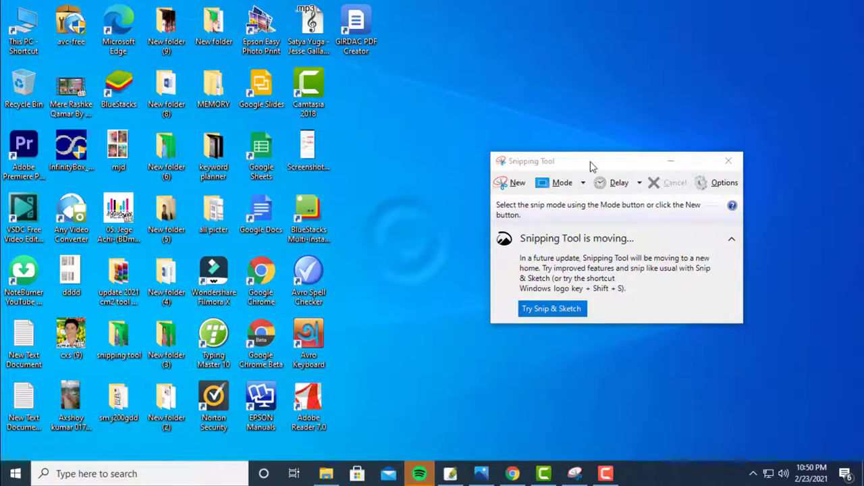
pyautogui.moveTo(590, 162); pyautogui.dragTo(555, 167)
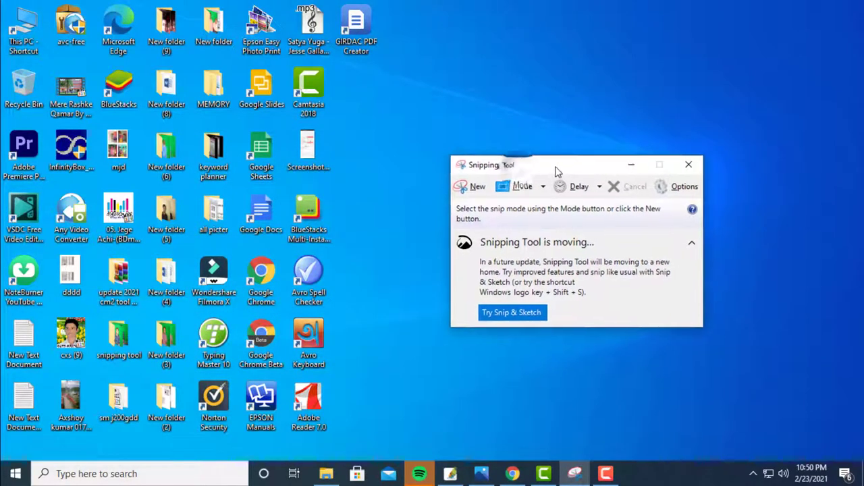
pyautogui.click(409, 127)
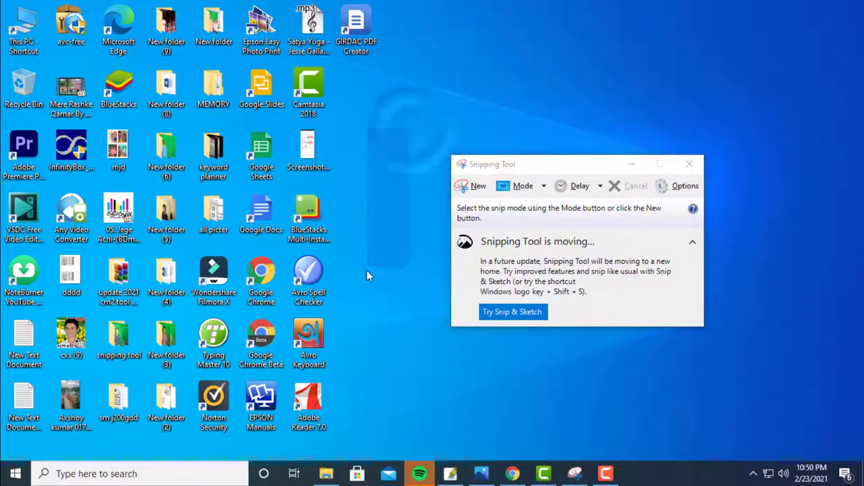
pyautogui.click(517, 169)
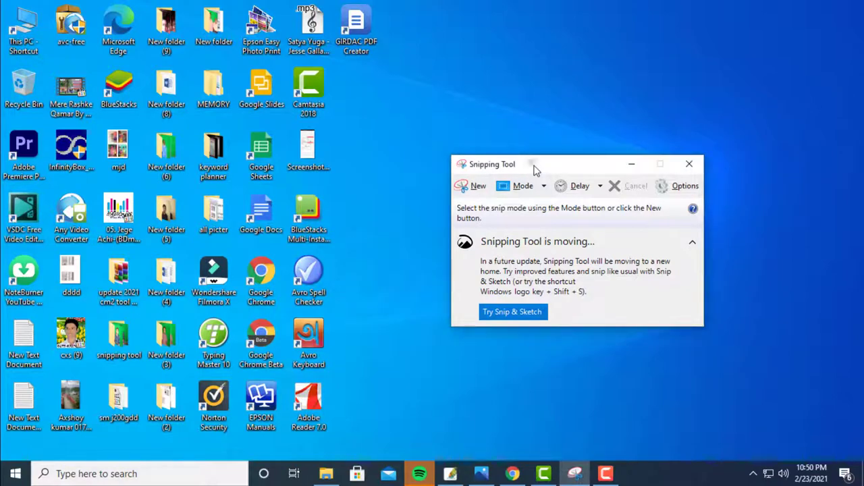
# - Capture a rectangular snip of the desktop icons, and retake it over an area reaching further into the empty wallpaper beside them
pyautogui.click(478, 187)
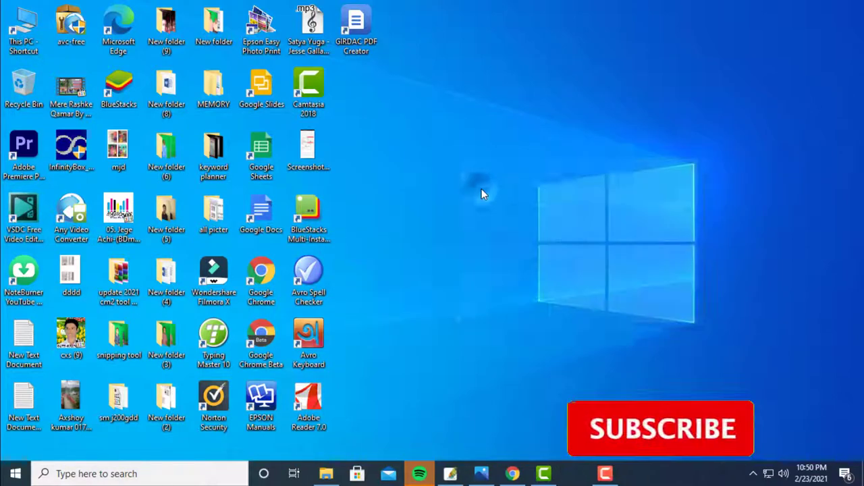
pyautogui.moveTo(372, 82); pyautogui.dragTo(80, 374)
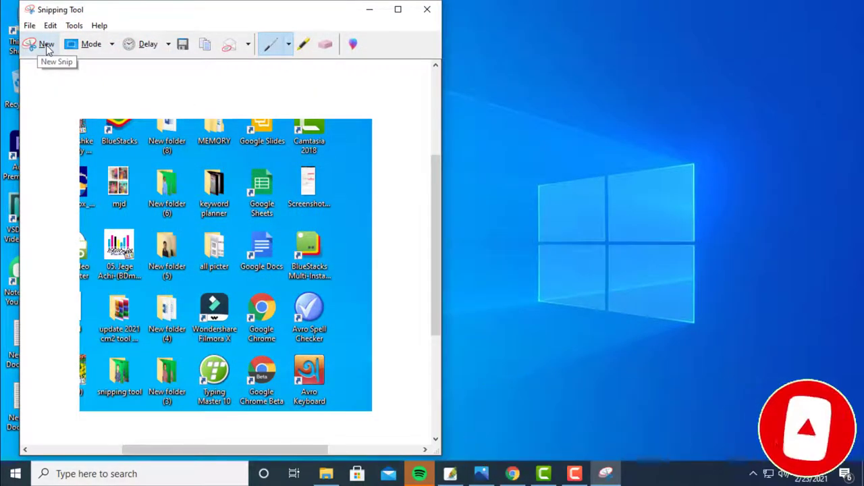
pyautogui.click(46, 44)
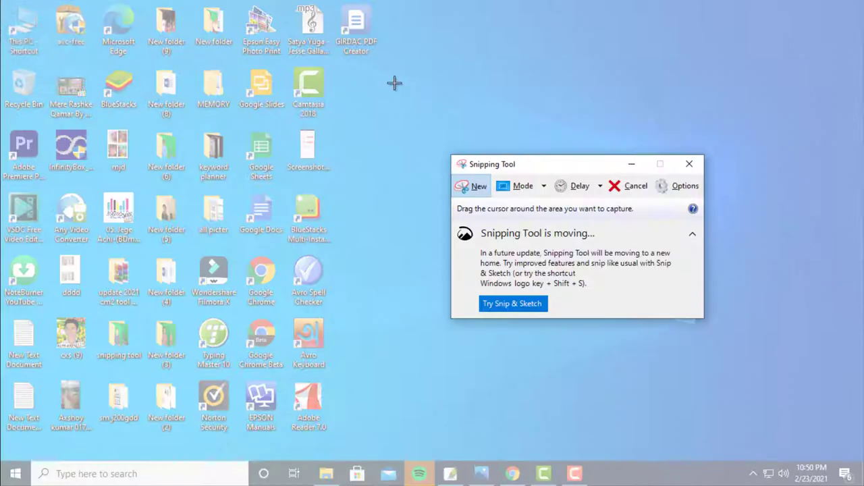
pyautogui.moveTo(430, 63); pyautogui.dragTo(118, 383)
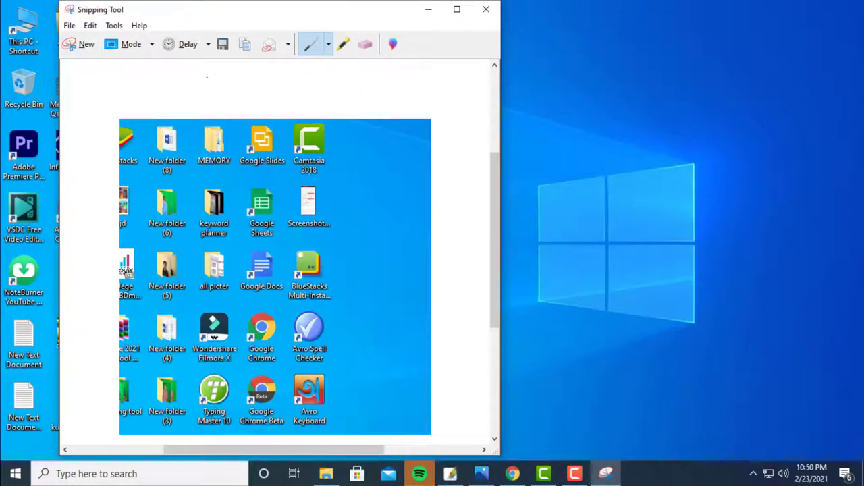
# - Start saving the snip as a JPEG file and browse to Local Disk (E:) for its location
pyautogui.click(69, 25)
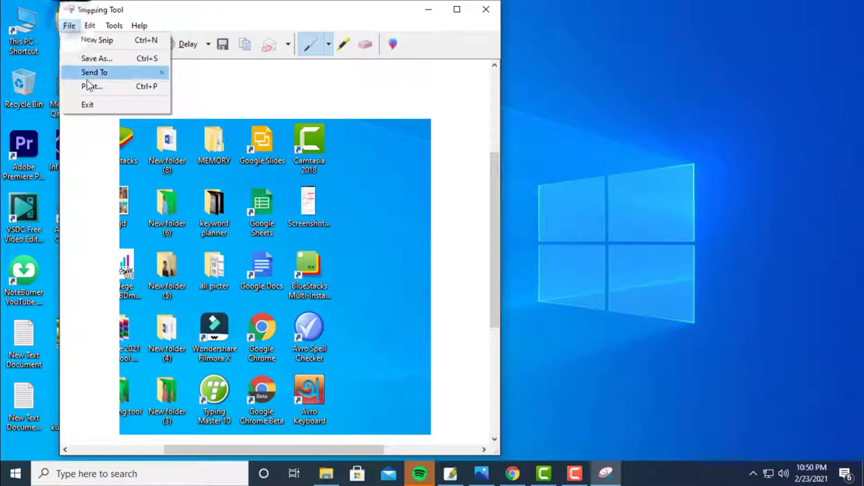
pyautogui.click(93, 59)
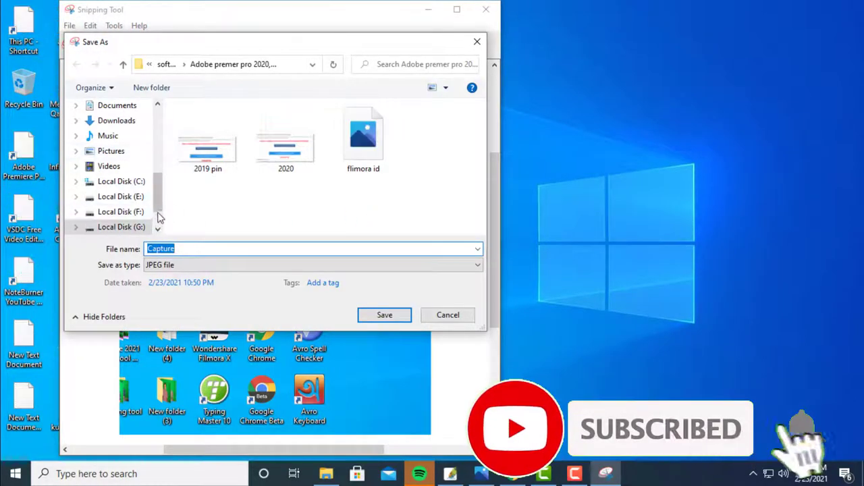
pyautogui.scroll(5, 125, 186)
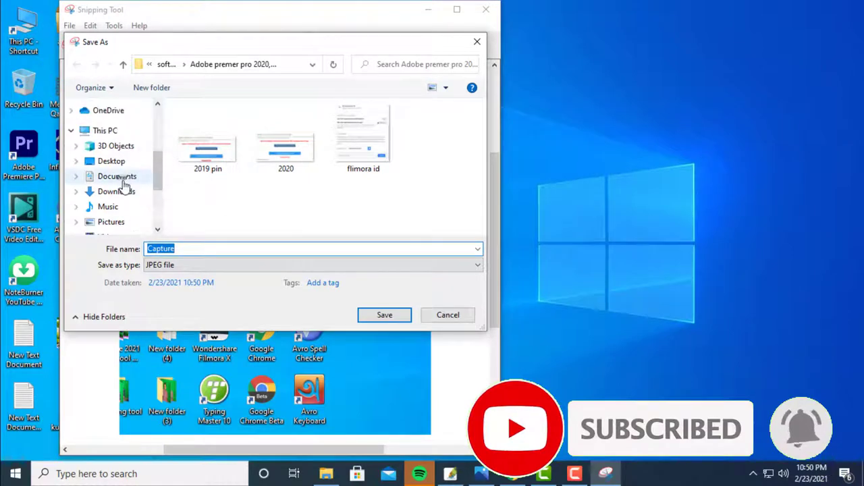
pyautogui.click(124, 182)
pyautogui.click(137, 196)
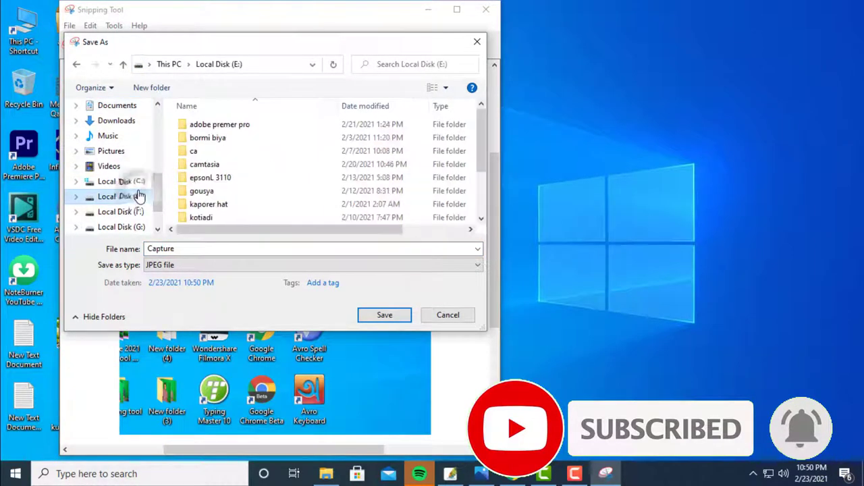
# - Look through the folders on Local Disk (E:) for a place to save the snip
pyautogui.rightClick(264, 148)
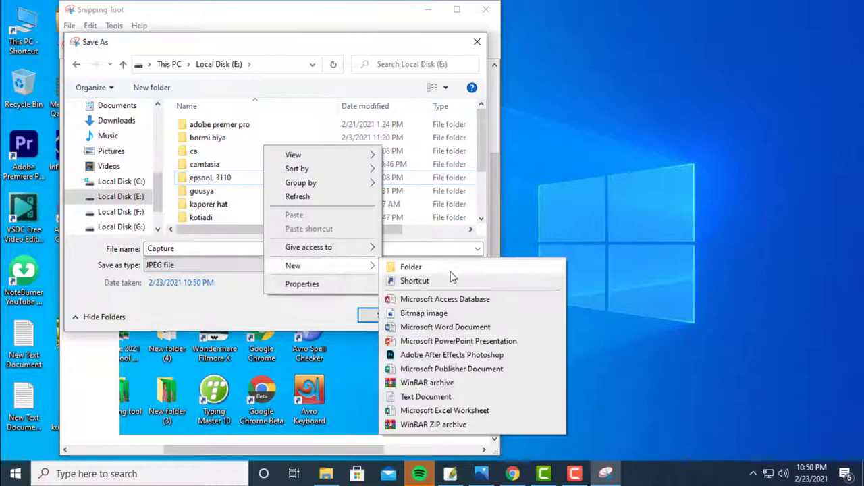
pyautogui.click(603, 213)
pyautogui.click(202, 177)
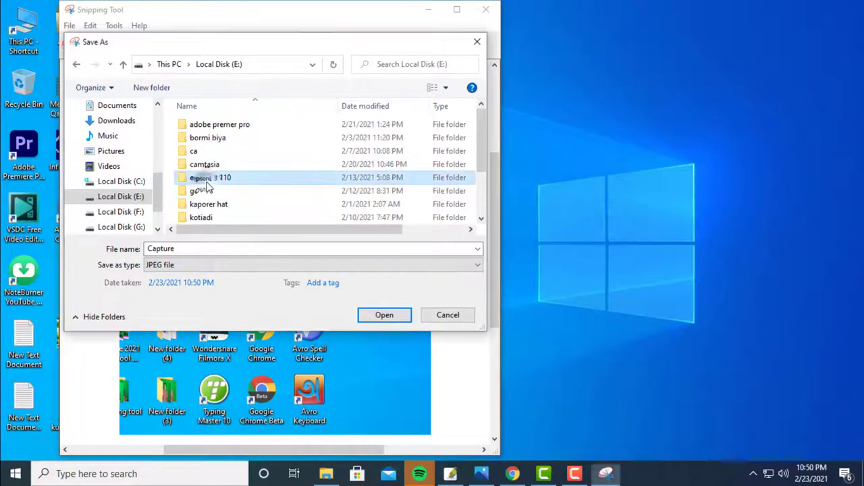
pyautogui.scroll(-2, 220, 192)
pyautogui.click(219, 191)
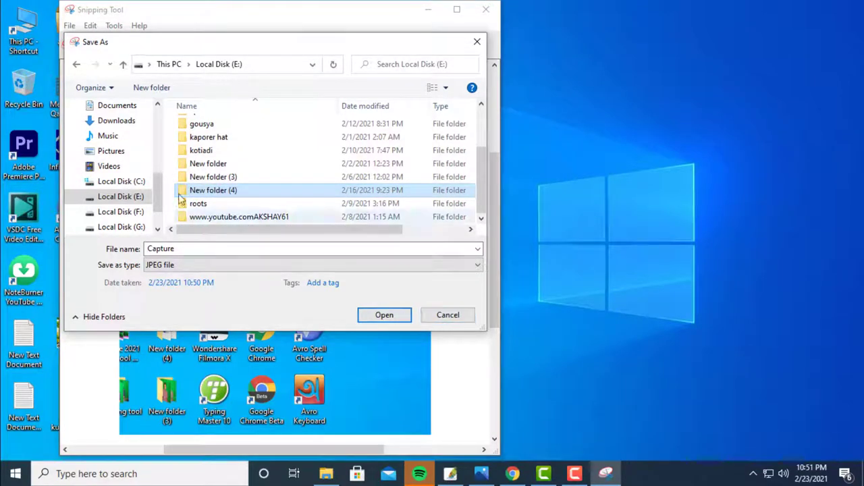
pyautogui.click(213, 150)
# - Save the snip as the JPEG file "dakhil rutin" in the Camera Roll folder under Pictures, and close Snipping Tool
pyautogui.click(111, 150)
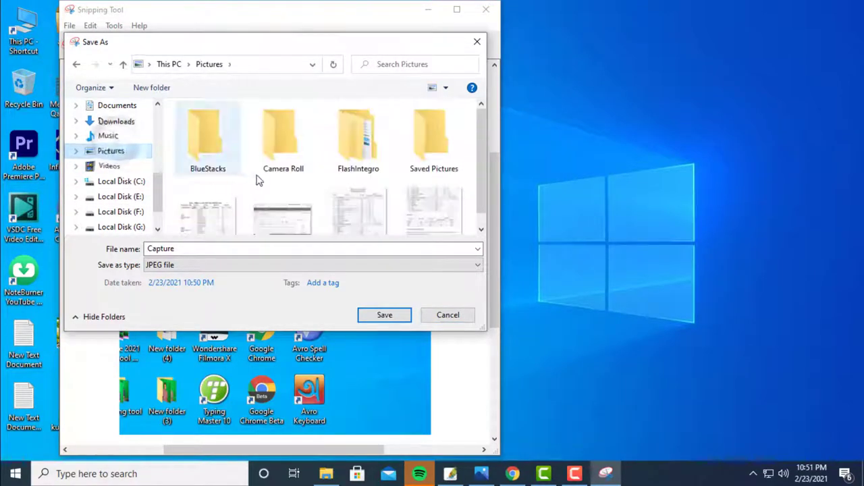
pyautogui.write('dakhil rutin')
pyautogui.moveTo(145, 249); pyautogui.dragTo(200, 253)
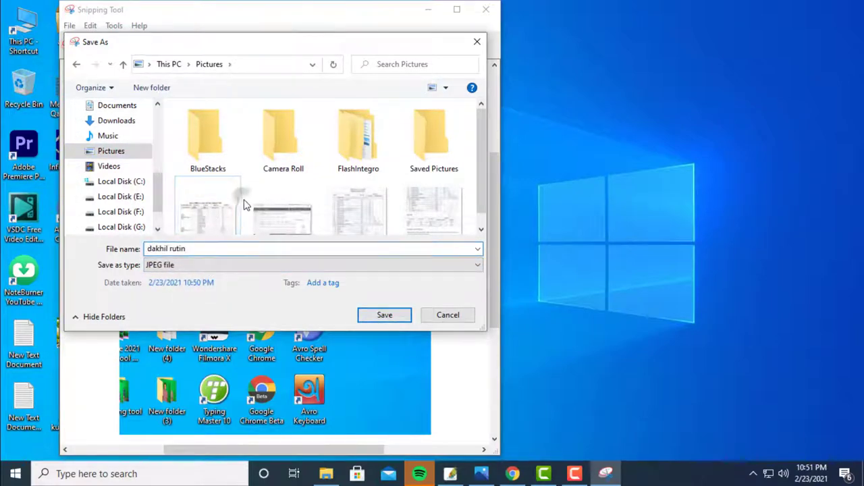
pyautogui.scroll(-1, 225, 207)
pyautogui.click(232, 216)
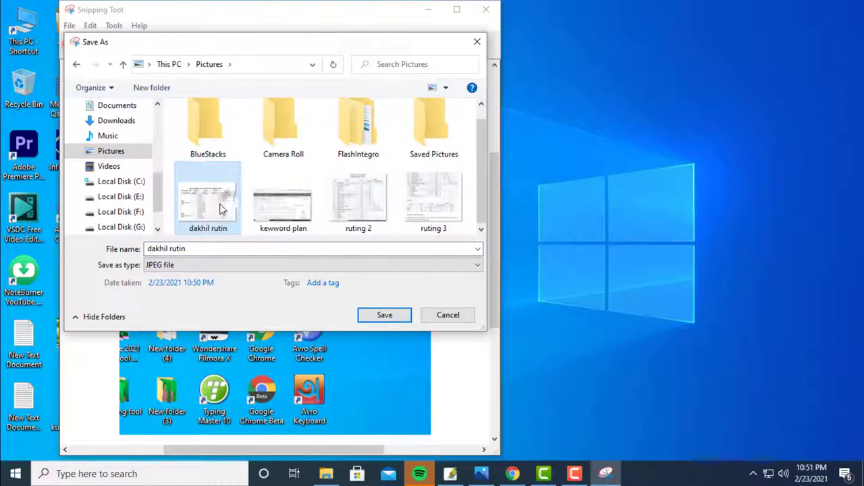
pyautogui.doubleClick(286, 141)
pyautogui.click(224, 250)
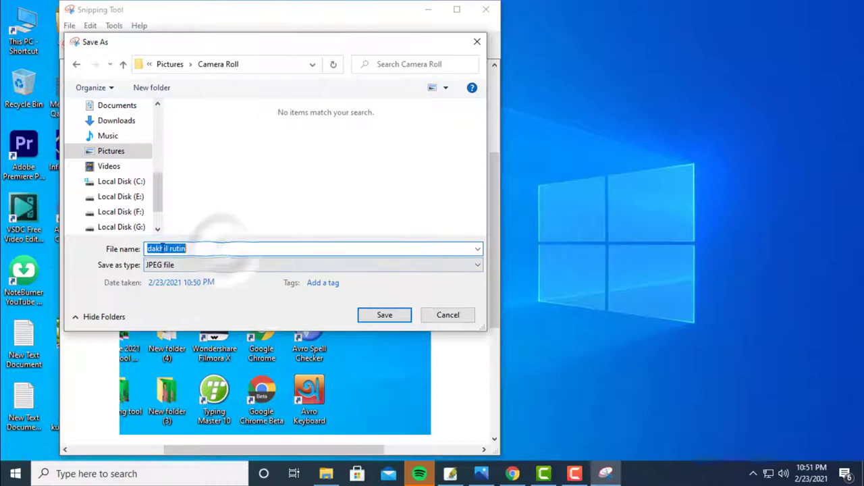
pyautogui.click(383, 316)
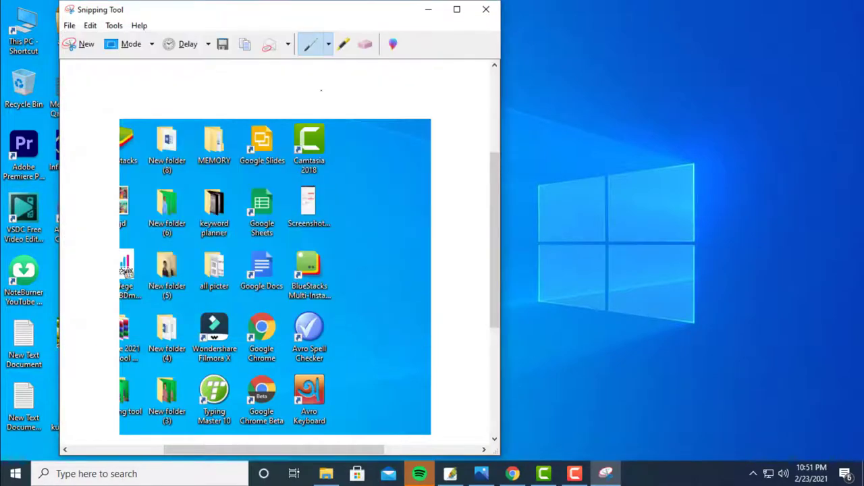
pyautogui.click(486, 9)
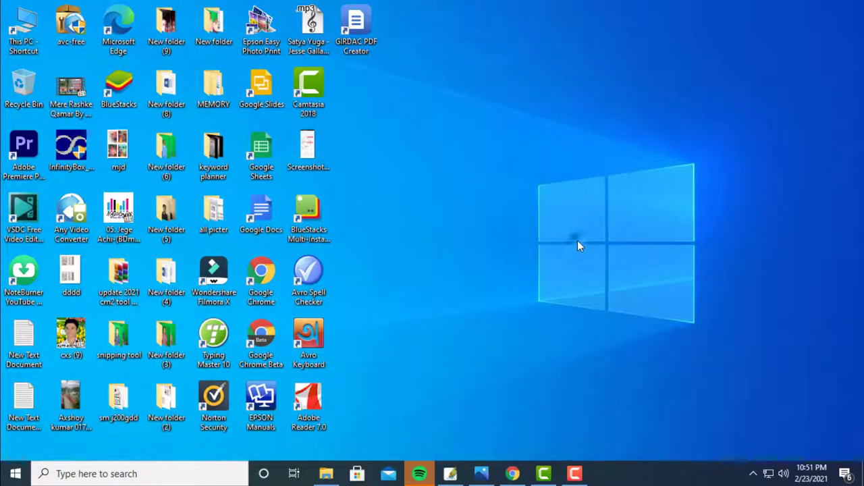
# - Refresh the desktop and find Snipping Tool through Windows search to open it again
pyautogui.rightClick(537, 100)
pyautogui.click(524, 119)
pyautogui.click(117, 473)
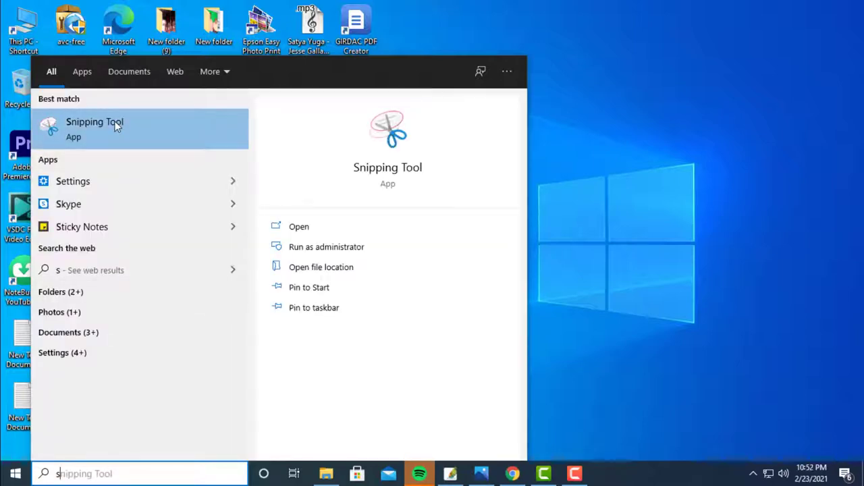
pyautogui.click(114, 121)
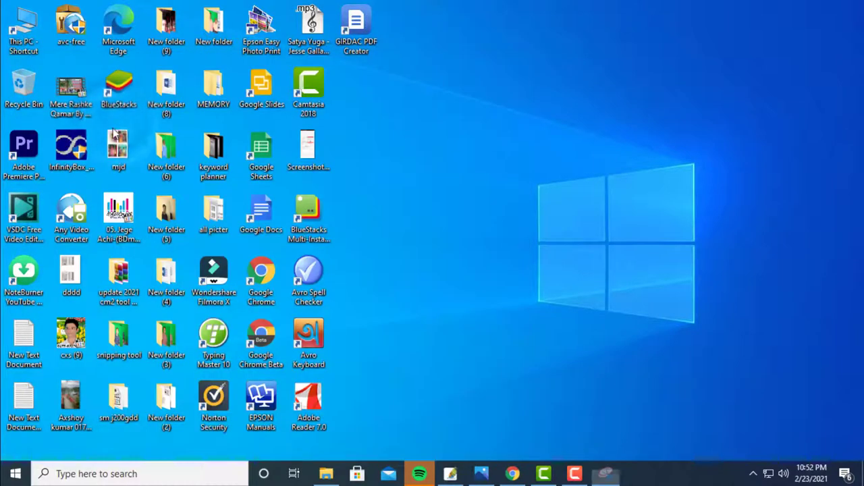
pyautogui.moveTo(577, 167); pyautogui.dragTo(540, 143)
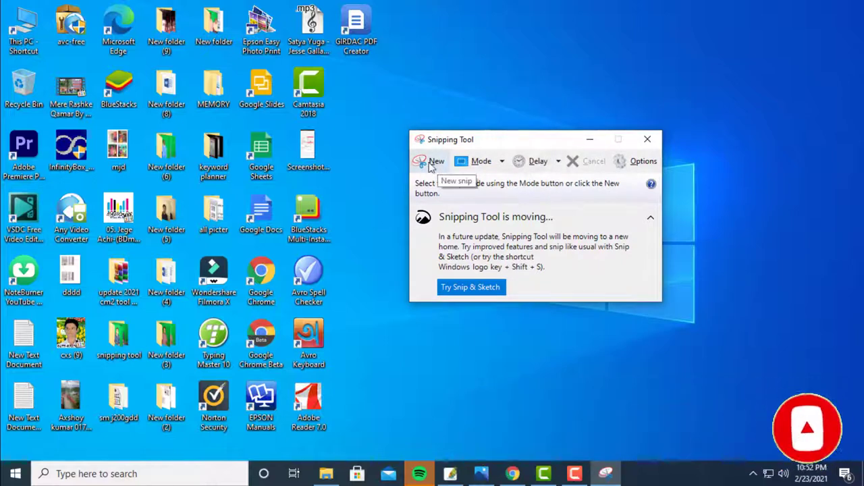
# - Capture a rectangular snip around the Google Slides and Camtasia 2018 desktop icons, and close Snipping Tool without saving it
pyautogui.click(433, 163)
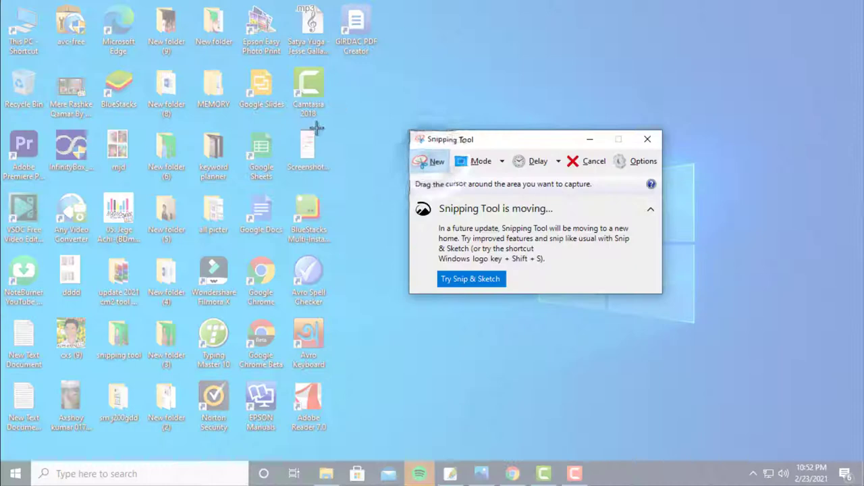
pyautogui.moveTo(361, 74); pyautogui.dragTo(236, 122)
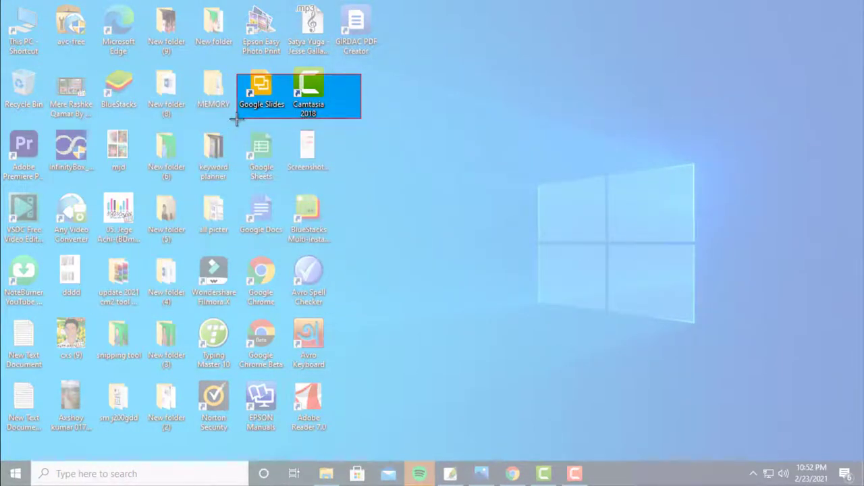
pyautogui.moveTo(236, 119); pyautogui.dragTo(236, 120)
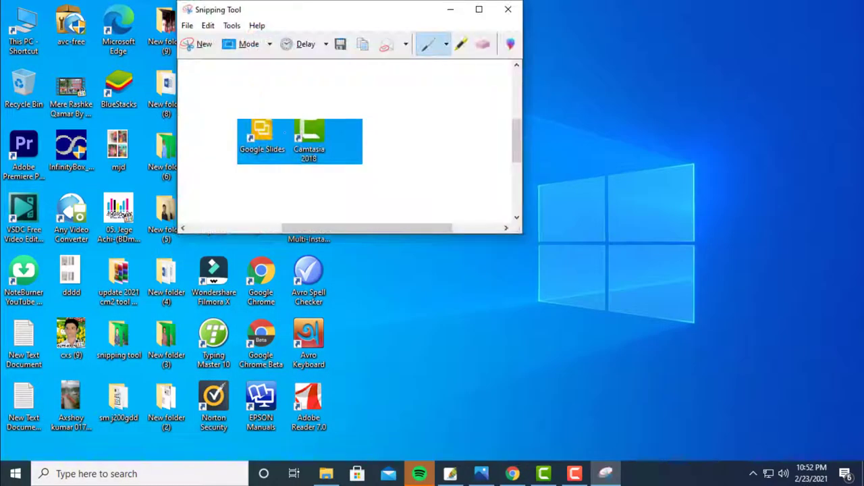
pyautogui.click(507, 9)
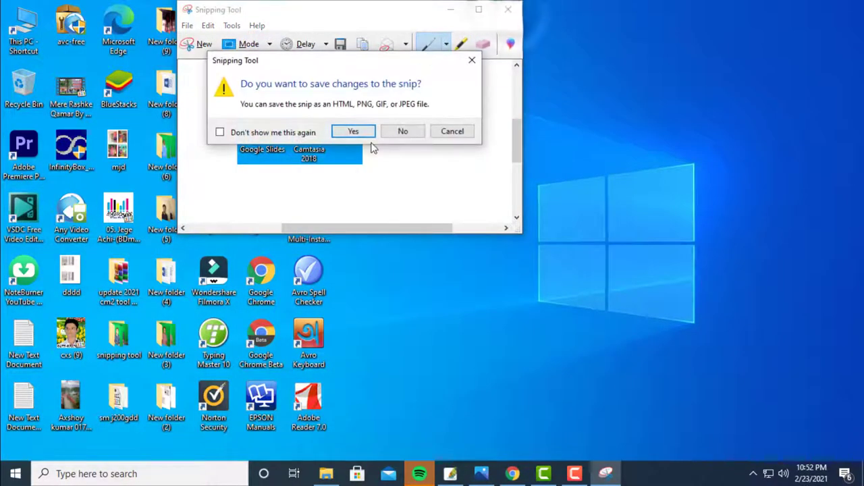
pyautogui.click(405, 132)
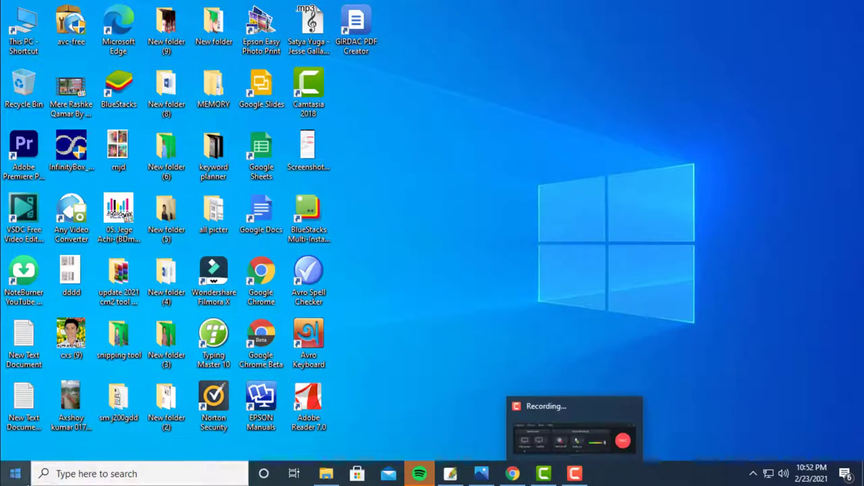
# - Reopen Snipping Tool and capture a rectangular snip covering all the desktop icons down to the taskbar
pyautogui.click(116, 473)
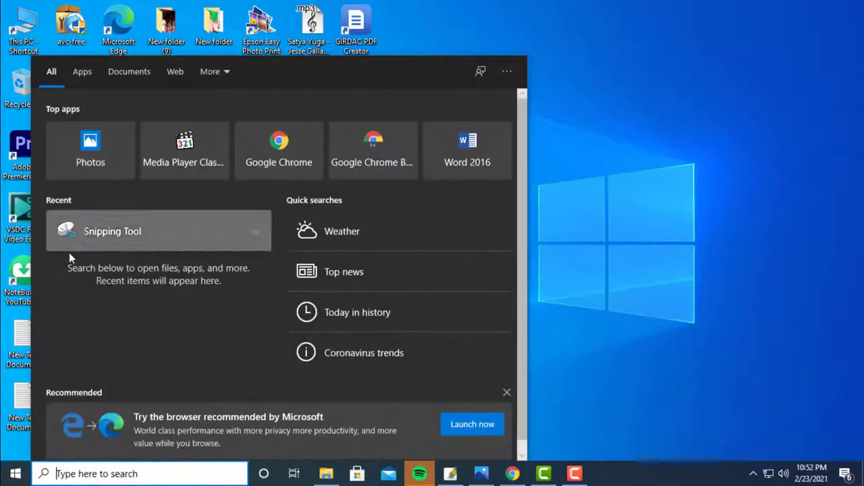
pyautogui.click(89, 237)
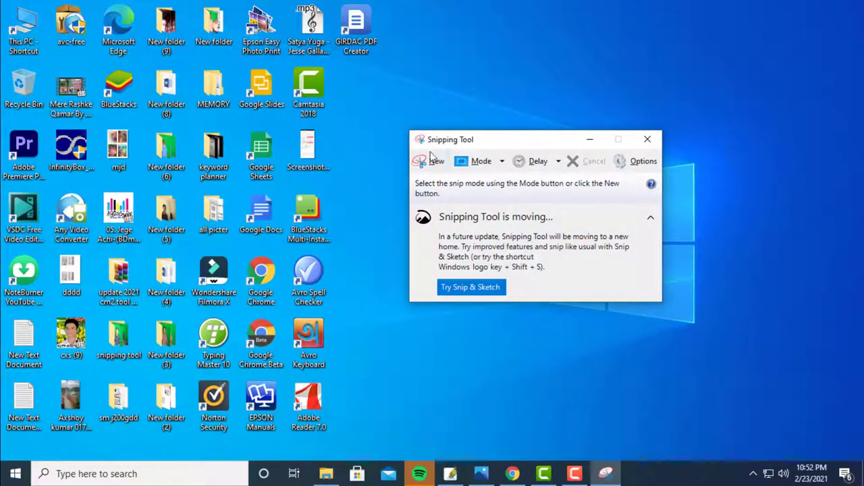
pyautogui.click(433, 159)
pyautogui.moveTo(415, 2); pyautogui.dragTo(2, 484)
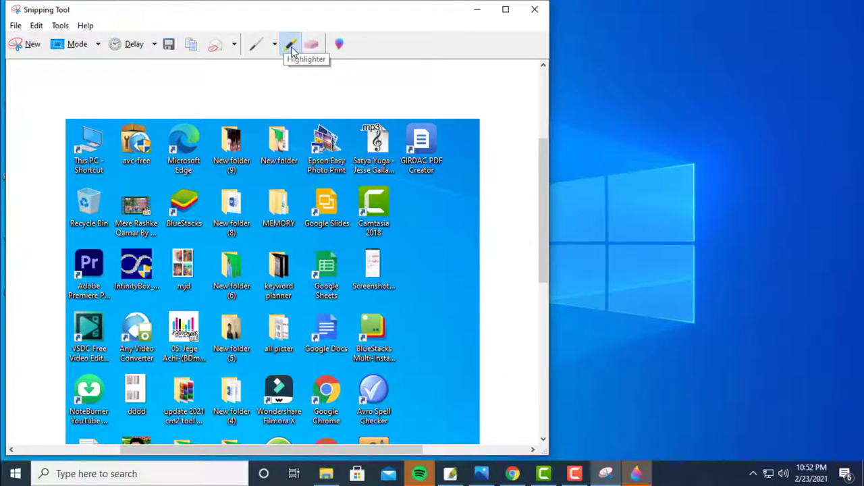
# - Select the Pen tool and view the save options for the snip, leaving them without saving
pyautogui.click(256, 47)
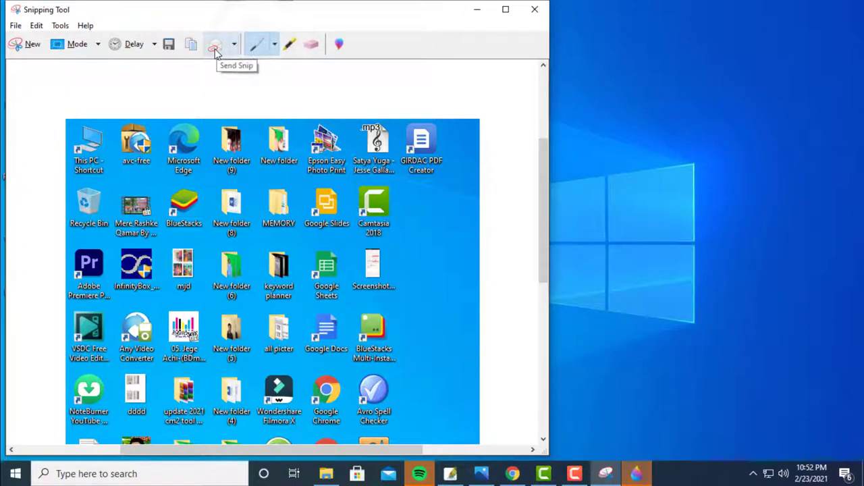
pyautogui.click(170, 45)
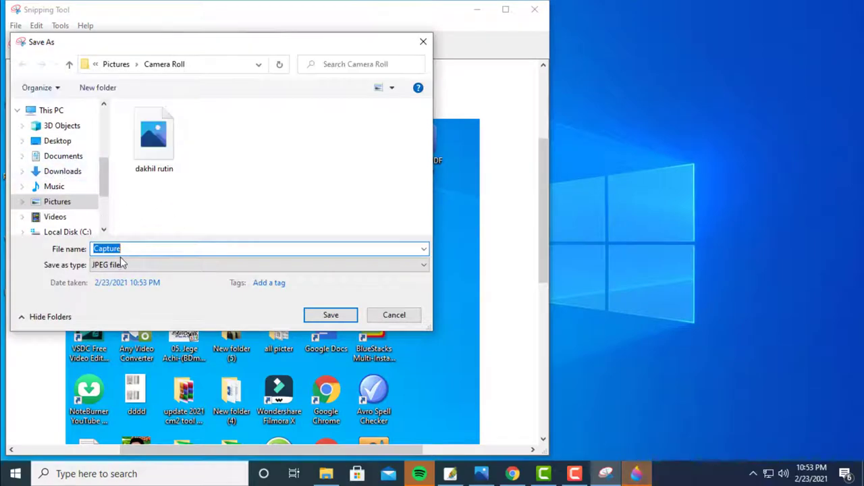
pyautogui.click(422, 41)
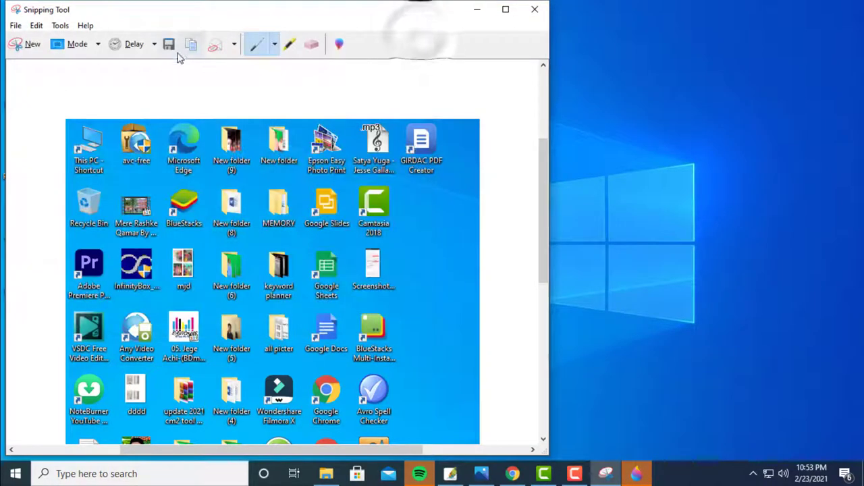
pyautogui.click(172, 47)
pyautogui.click(423, 42)
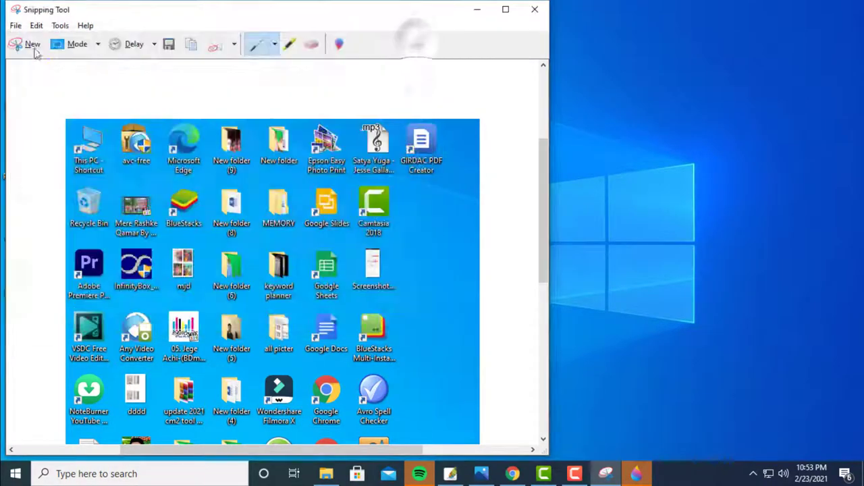
# - View the print options for the snip and the available snip modes, without printing or changing the mode
pyautogui.click(16, 26)
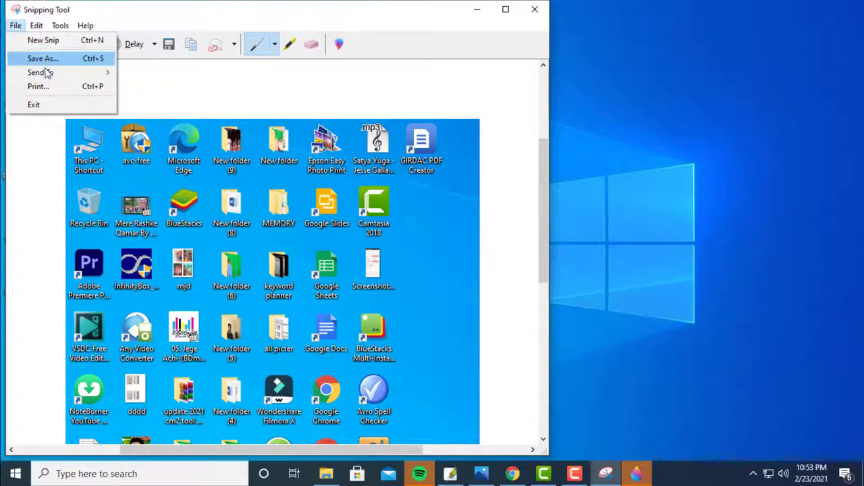
pyautogui.click(104, 86)
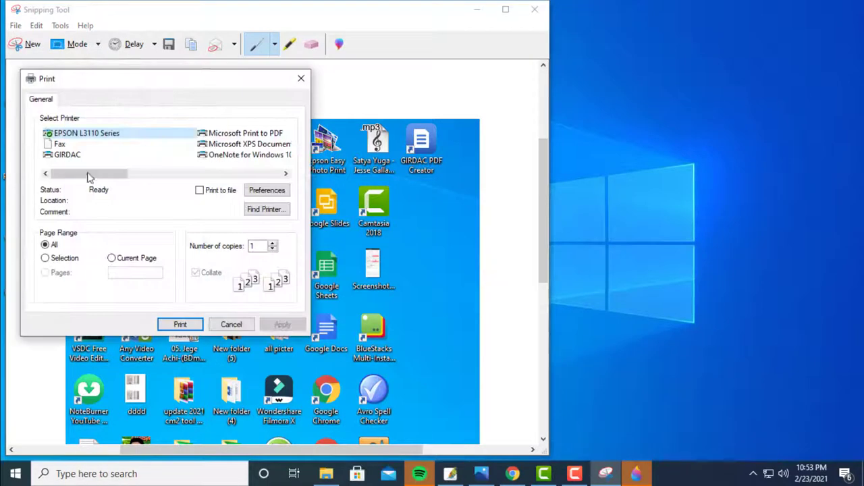
pyautogui.click(300, 81)
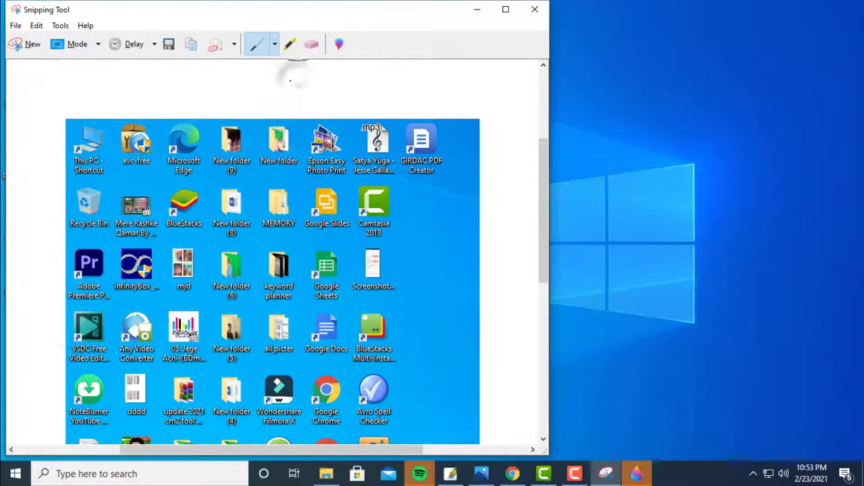
pyautogui.click(99, 44)
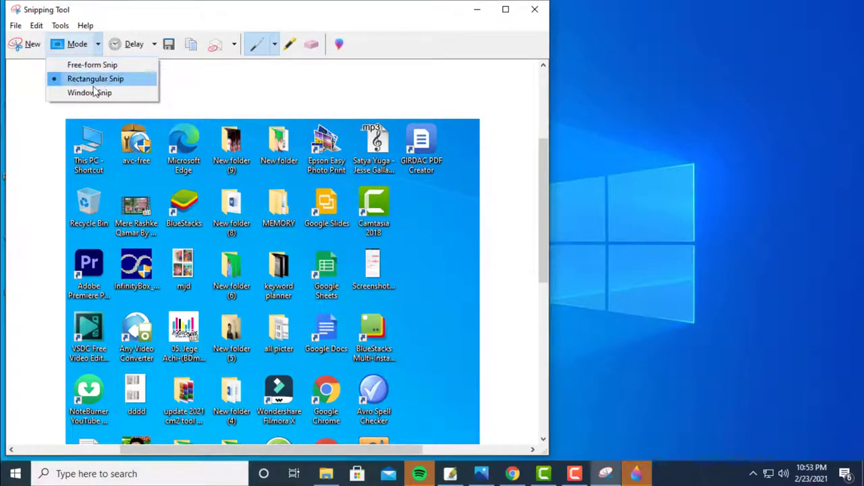
pyautogui.click(222, 83)
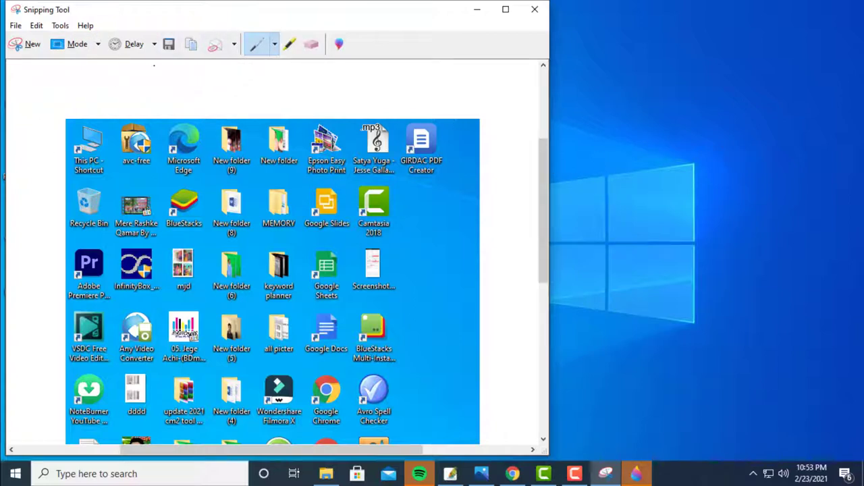
# - Start a new snip and cancel it, and close the untitled Paint 3D picture without saving
pyautogui.click(19, 45)
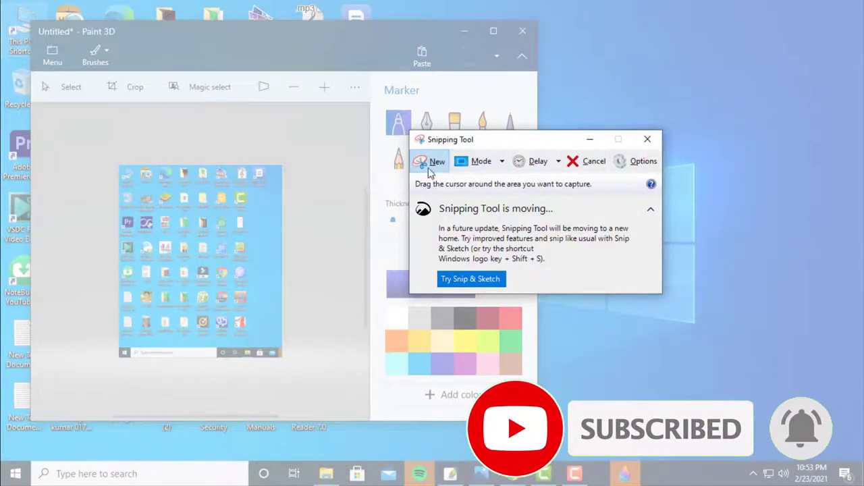
pyautogui.press('Escape')
pyautogui.click(523, 31)
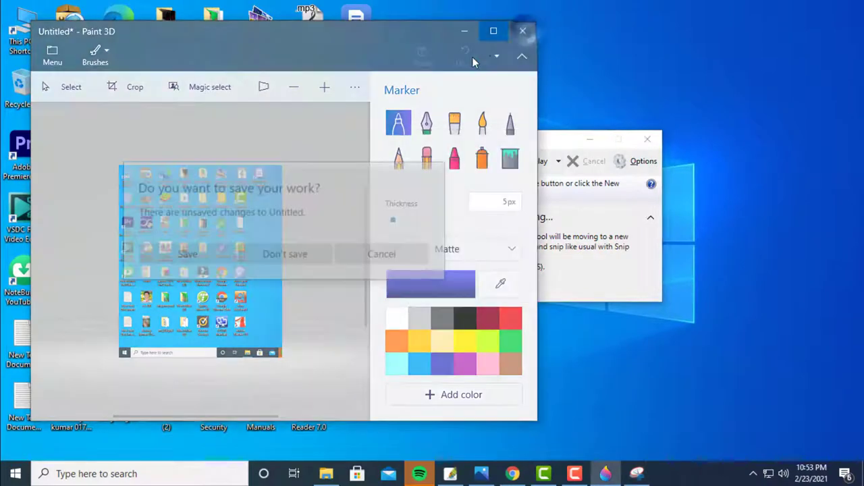
pyautogui.click(291, 252)
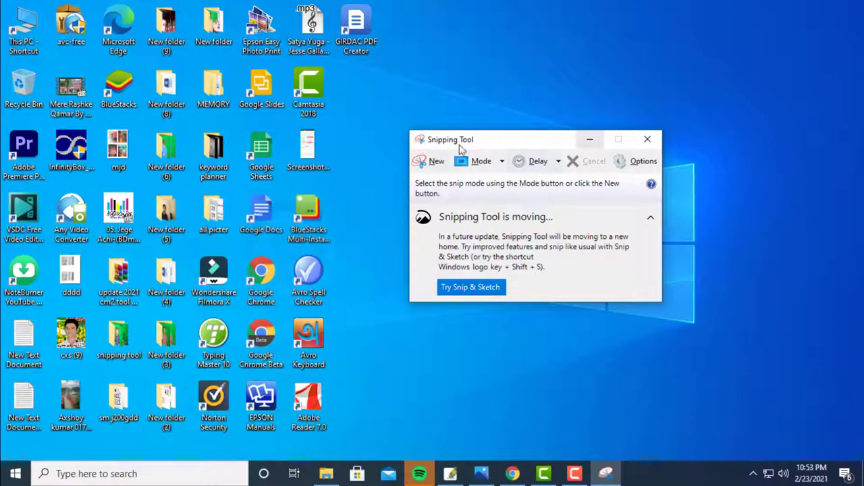
# - Capture another rectangular snip of the desktop icons, discard it by starting a new snip, and close Snipping Tool
pyautogui.click(428, 163)
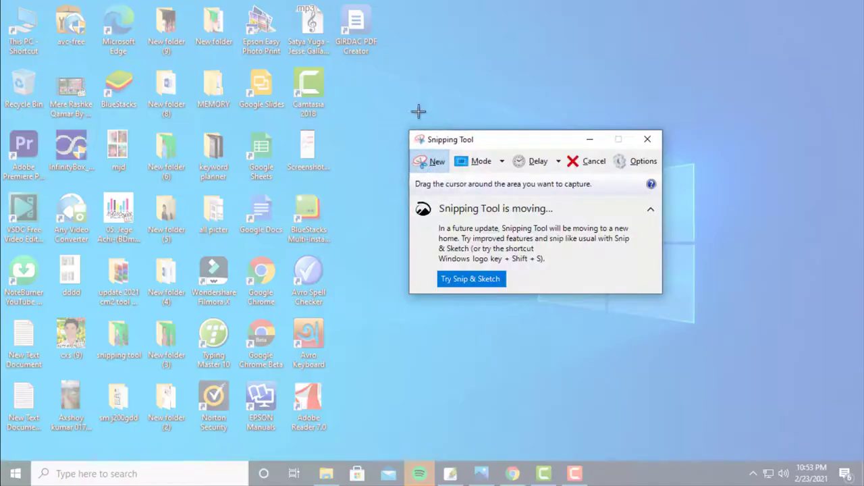
pyautogui.moveTo(410, 9); pyautogui.dragTo(2, 441)
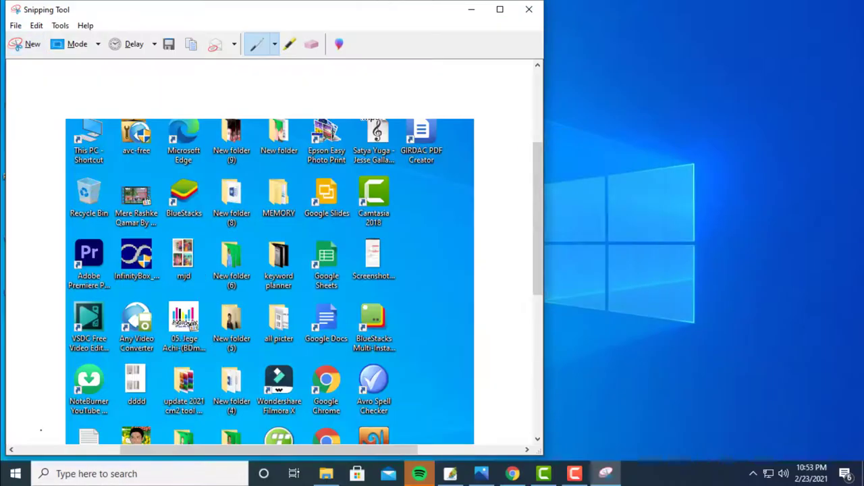
pyautogui.click(529, 12)
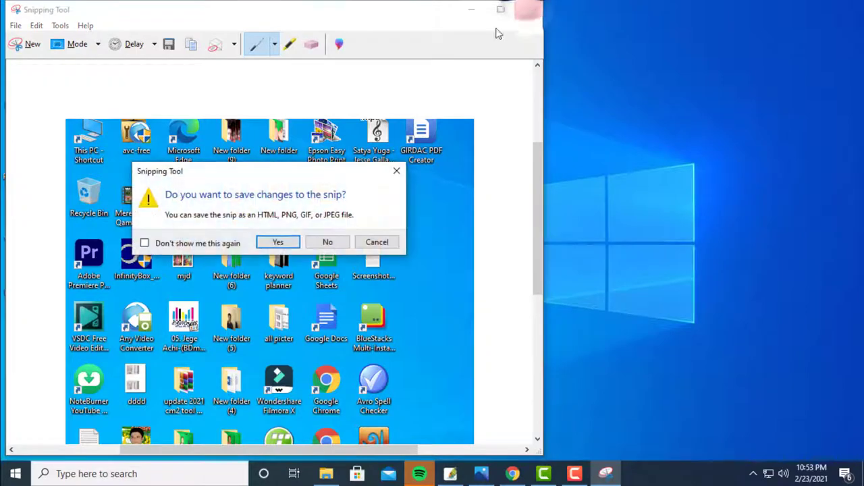
pyautogui.click(377, 244)
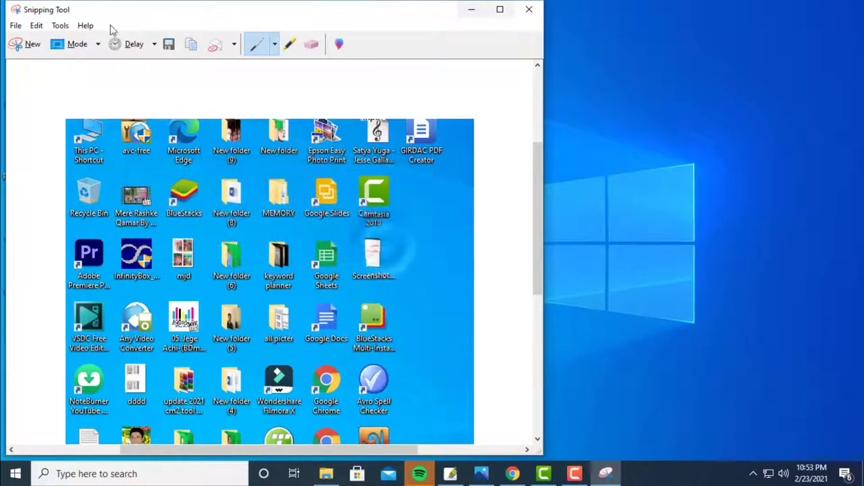
pyautogui.click(27, 45)
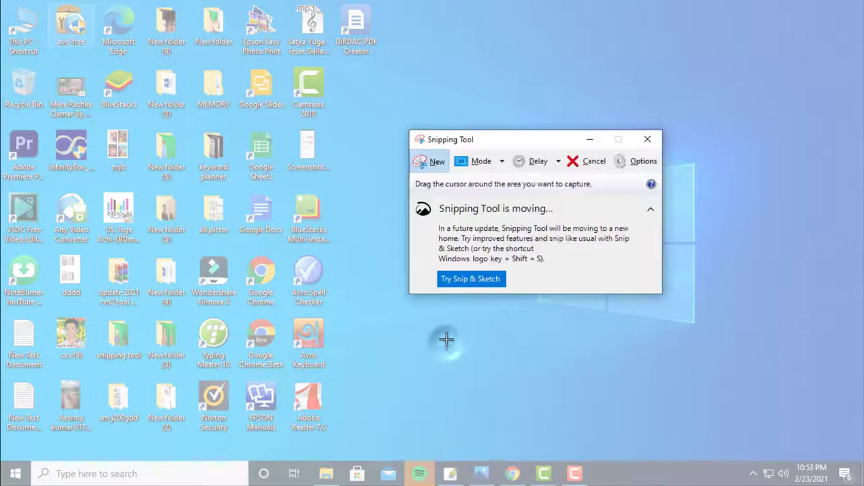
pyautogui.click(648, 139)
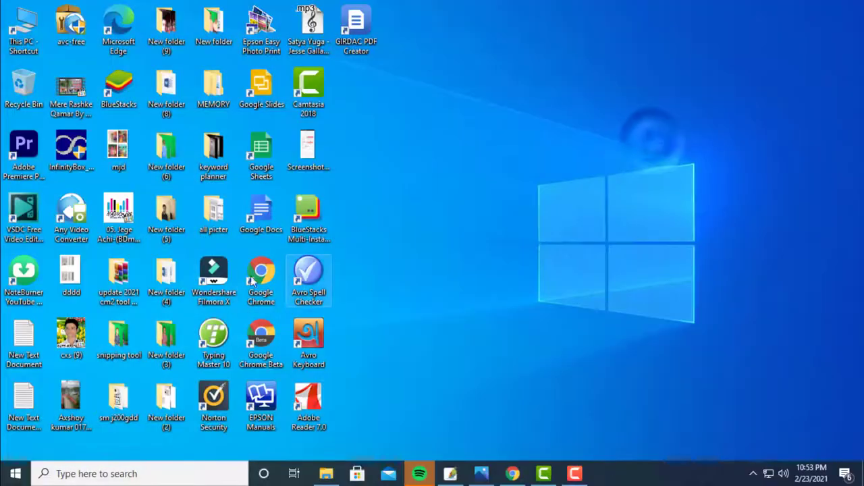
# - Search Windows for Snipping Tool with "s" and dismiss the search without opening anything
pyautogui.click(97, 471)
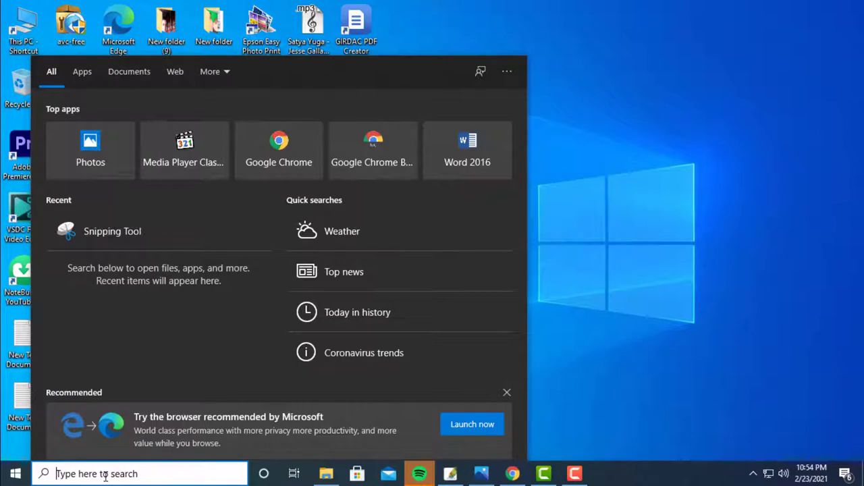
pyautogui.write('s')
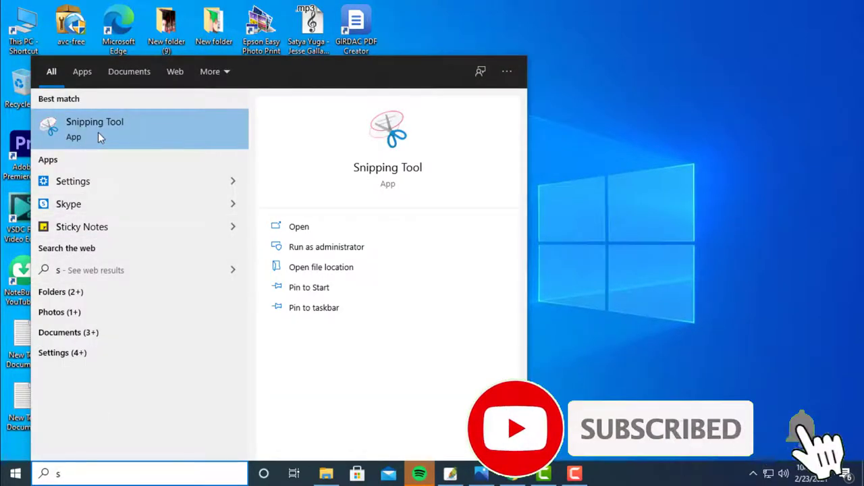
pyautogui.click(661, 150)
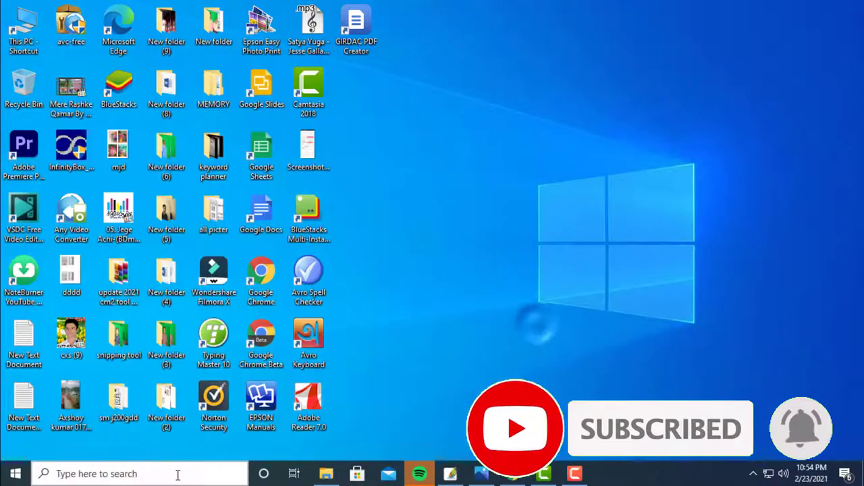